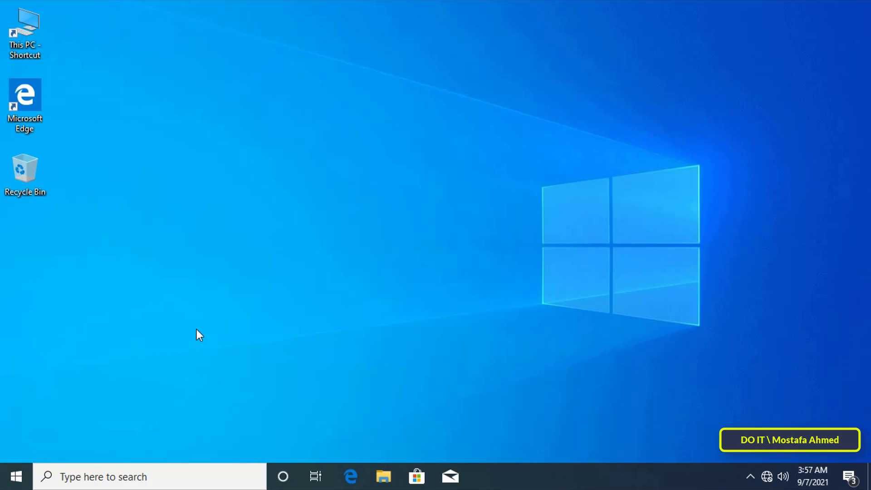
Open Settings from the Start menu and go to System > About.
left_click(18, 475)
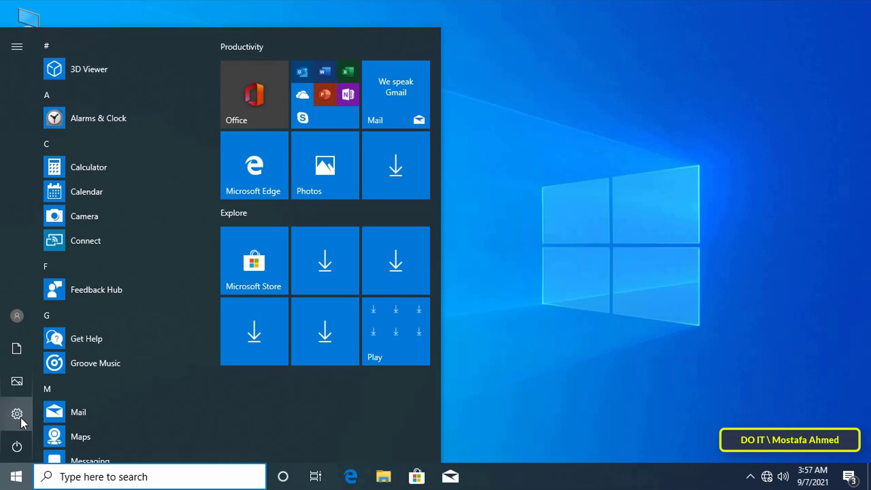
mouse_move(21, 418)
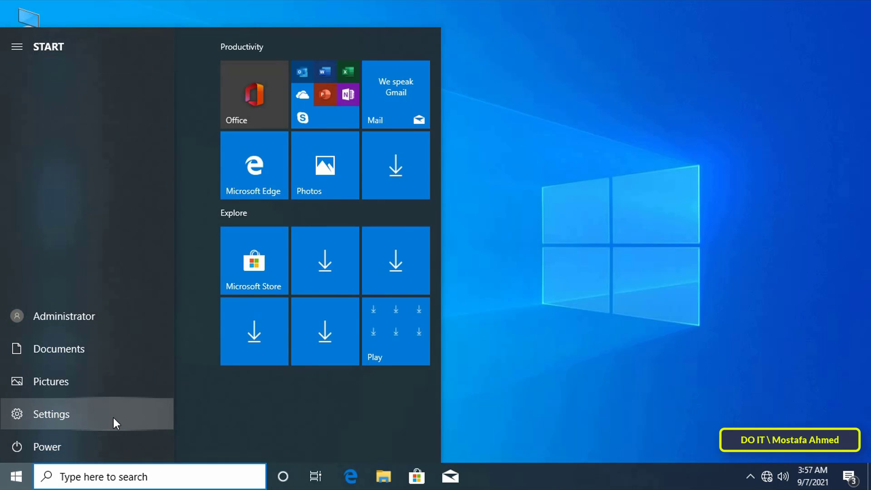
left_click(113, 416)
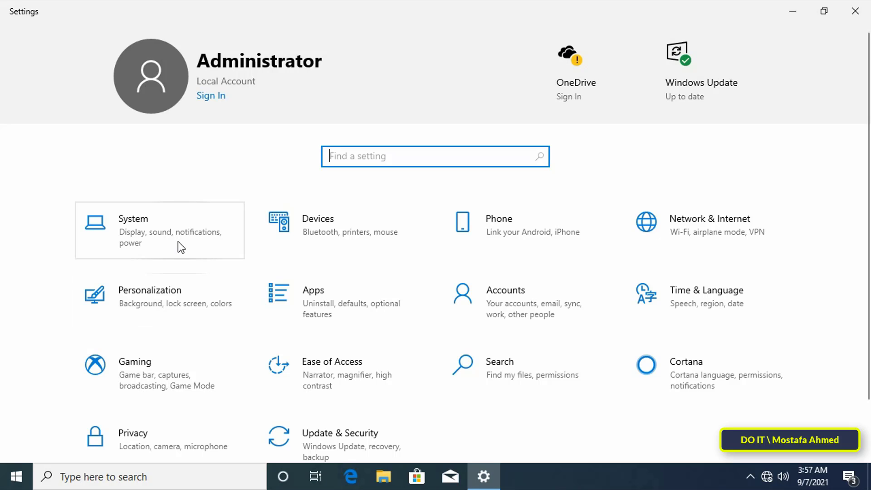
left_click(178, 241)
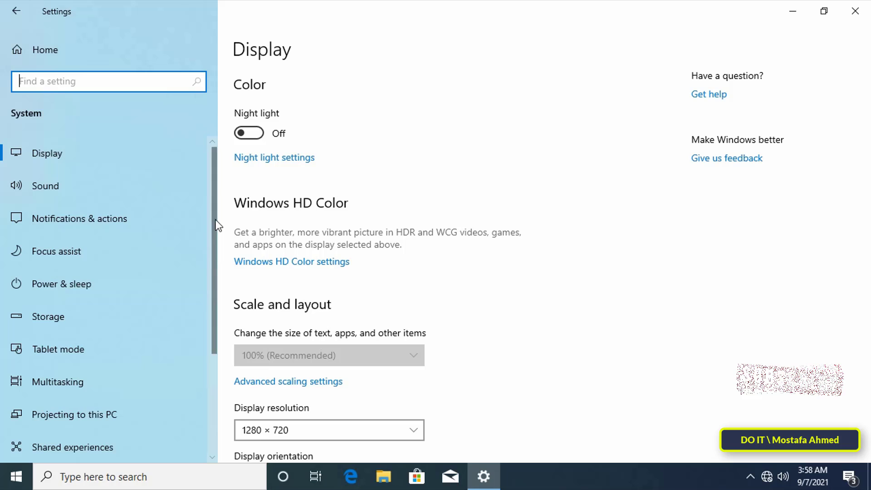
left_click_drag(216, 220, 213, 343)
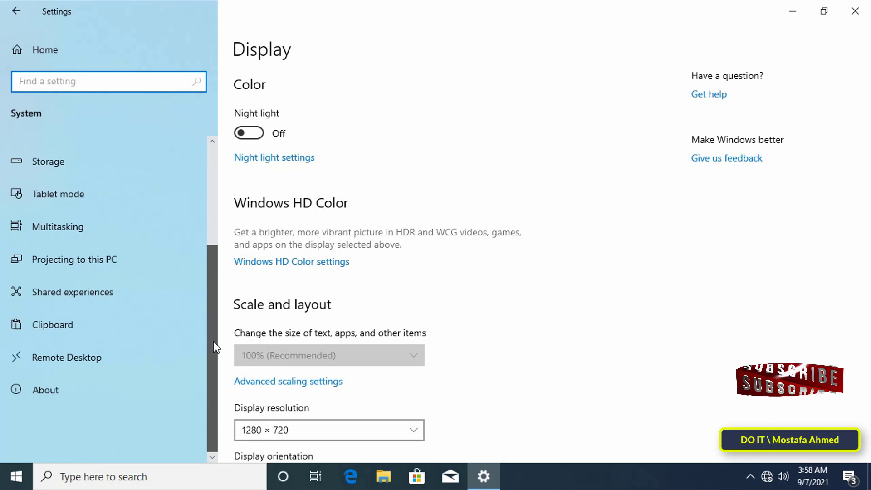
left_click(118, 393)
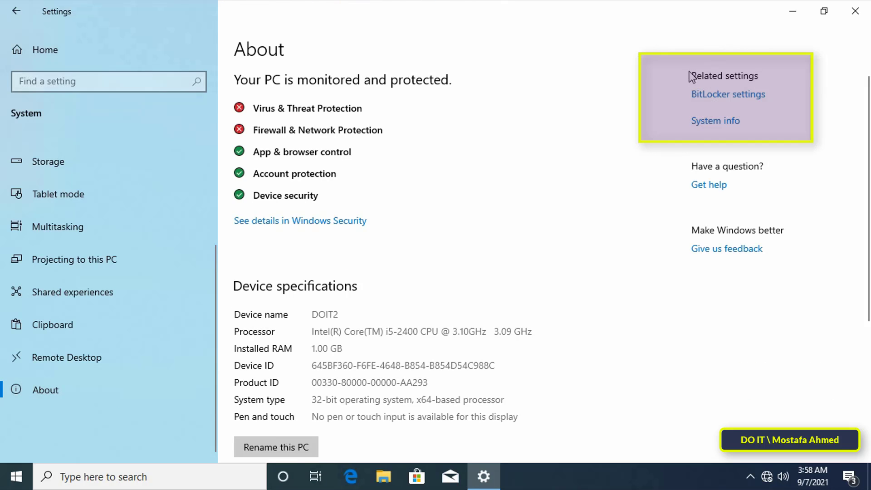
Open the Control Panel System page via System info, then open Advanced system settings.
left_click(710, 125)
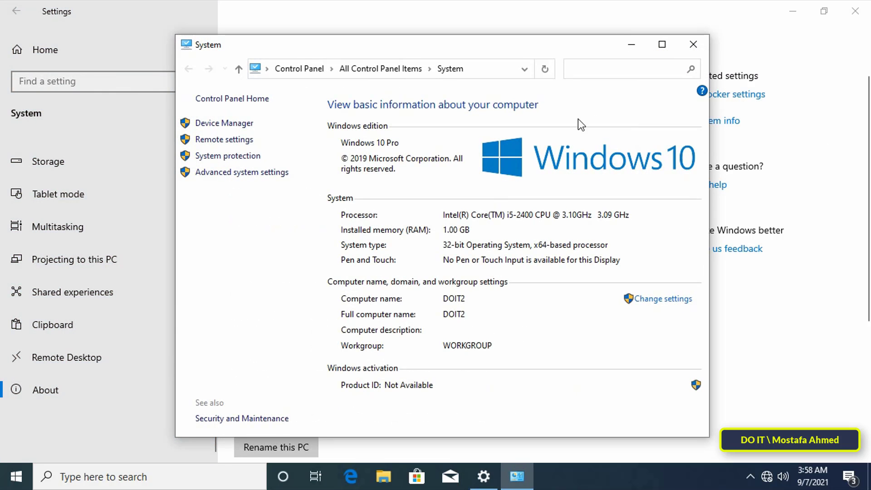
left_click(795, 12)
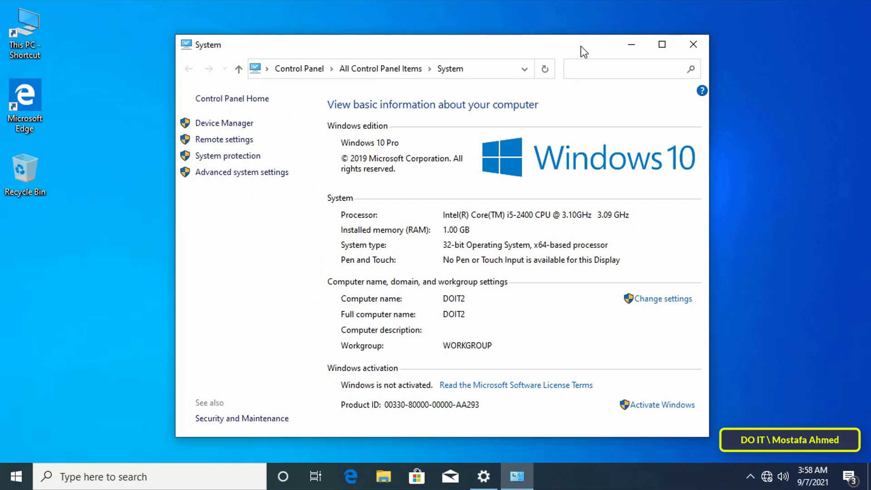
left_click_drag(581, 46, 585, 39)
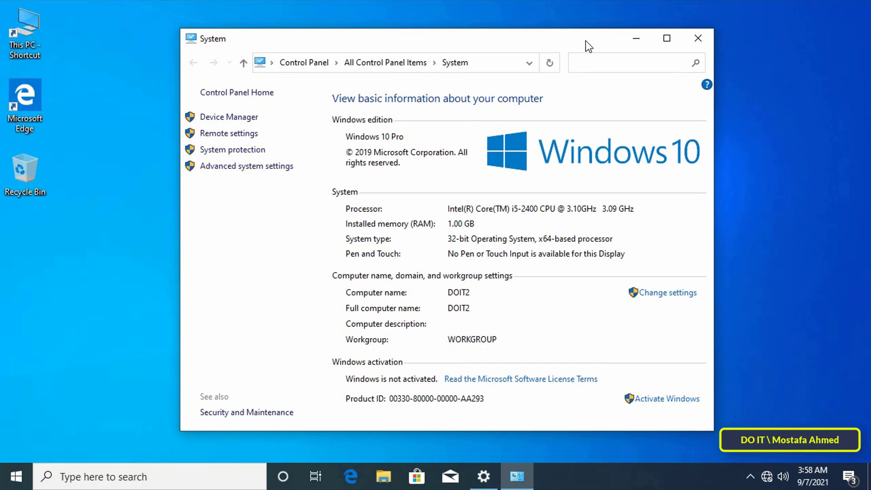
left_click(228, 166)
left_click_drag(249, 78, 512, 107)
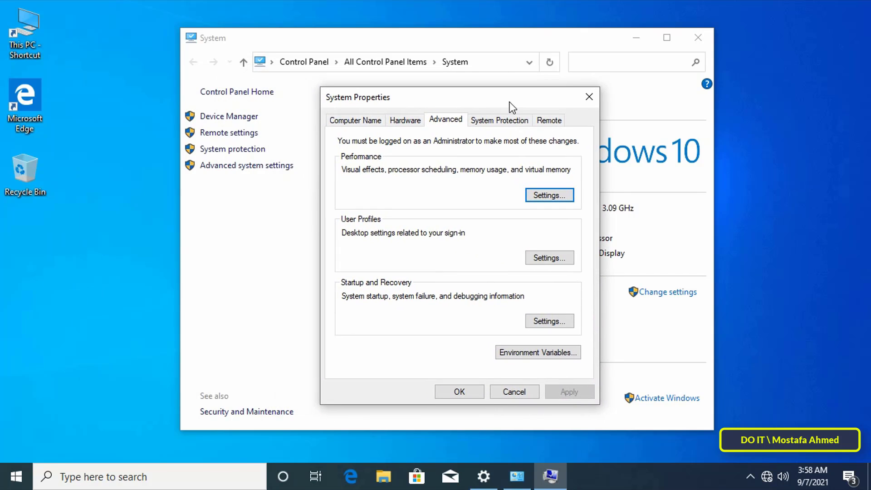
Set Device Installation Settings to No, save, and close System Properties and the System window.
left_click(404, 121)
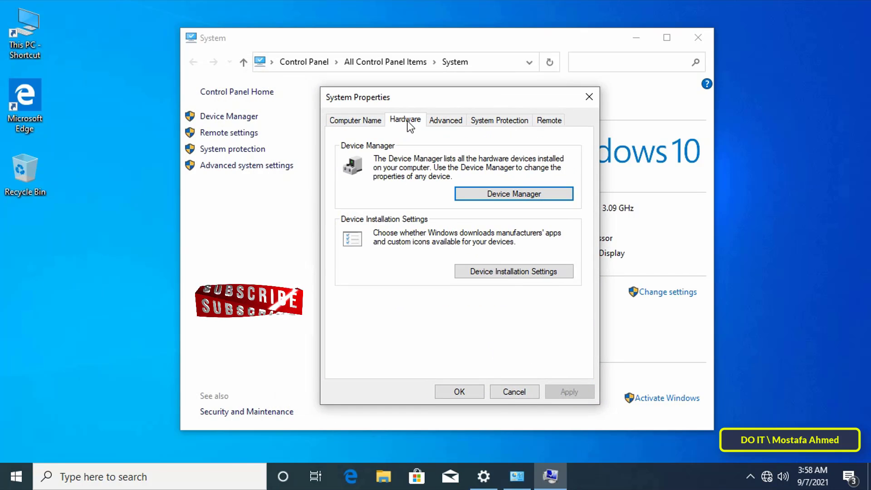
left_click(503, 275)
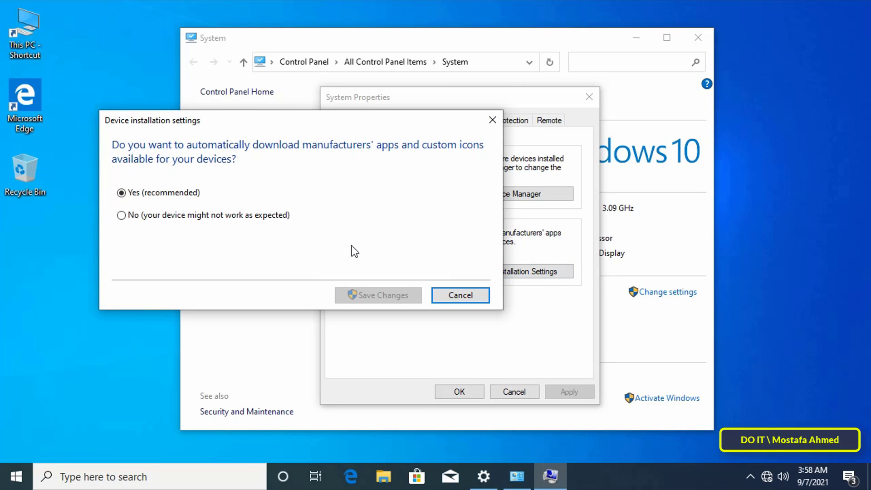
left_click(157, 217)
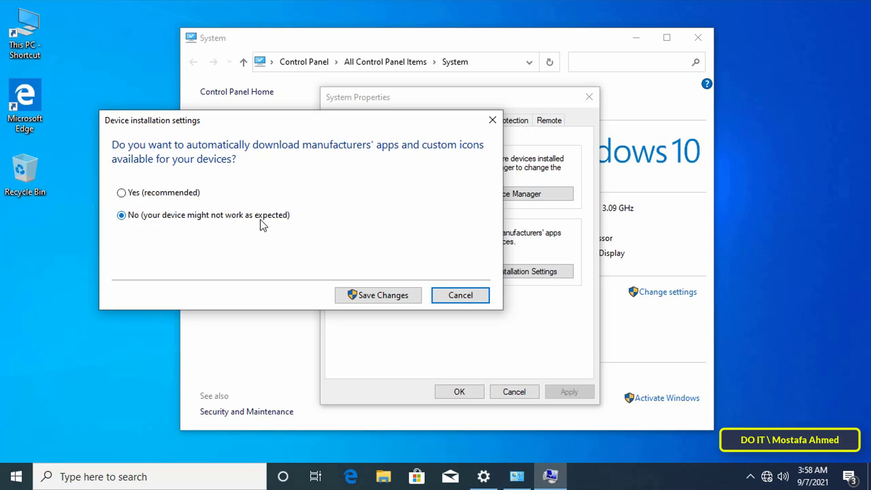
left_click(376, 295)
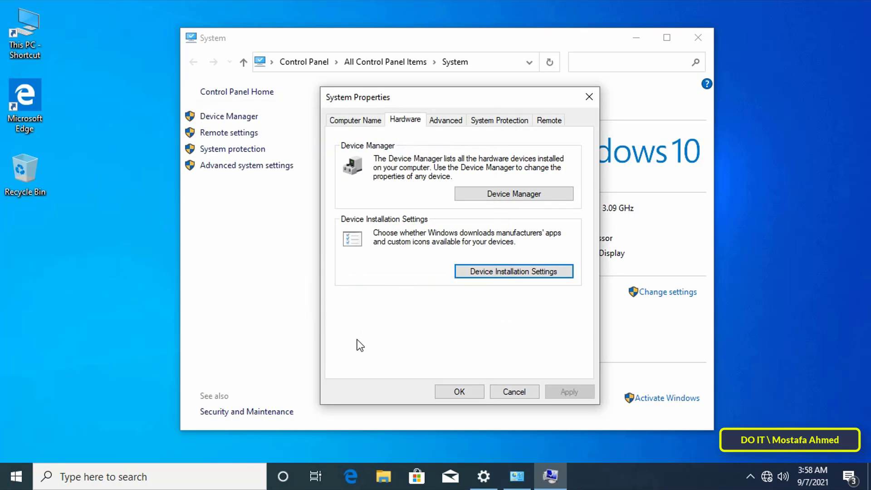
left_click(444, 393)
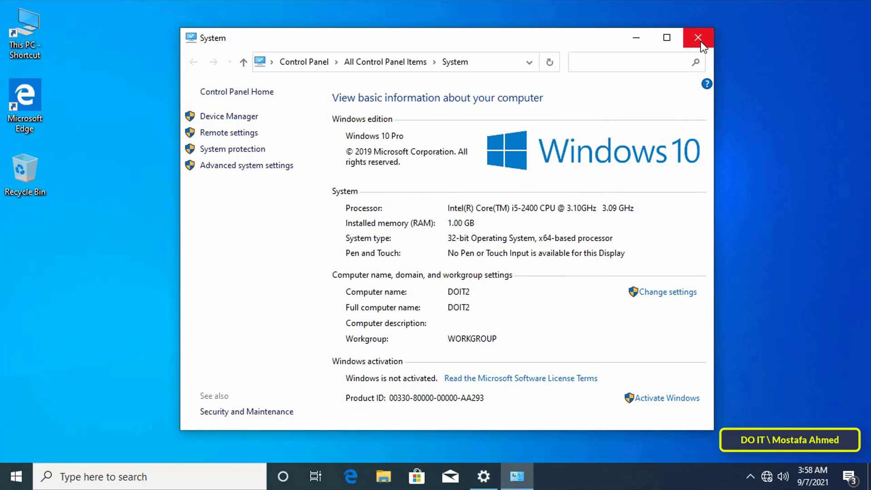
left_click(701, 40)
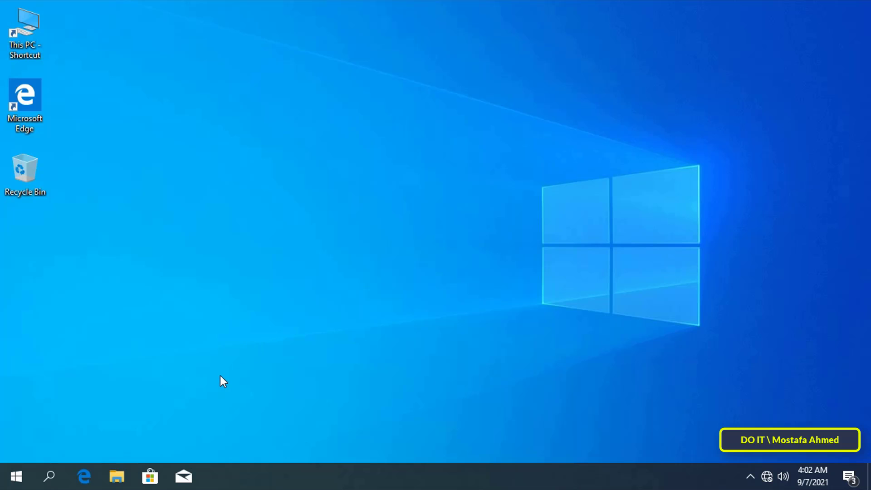
Run gpedit.msc to launch the Local Group Policy Editor.
key("super+r")
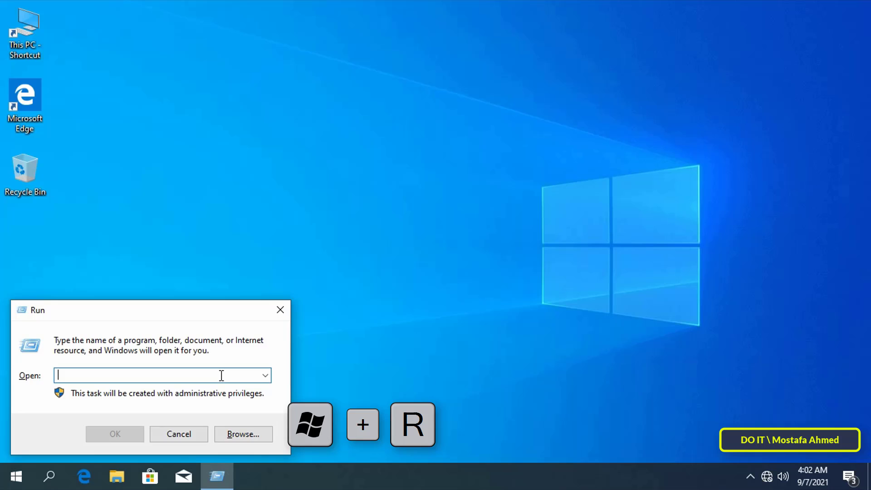
type("gp")
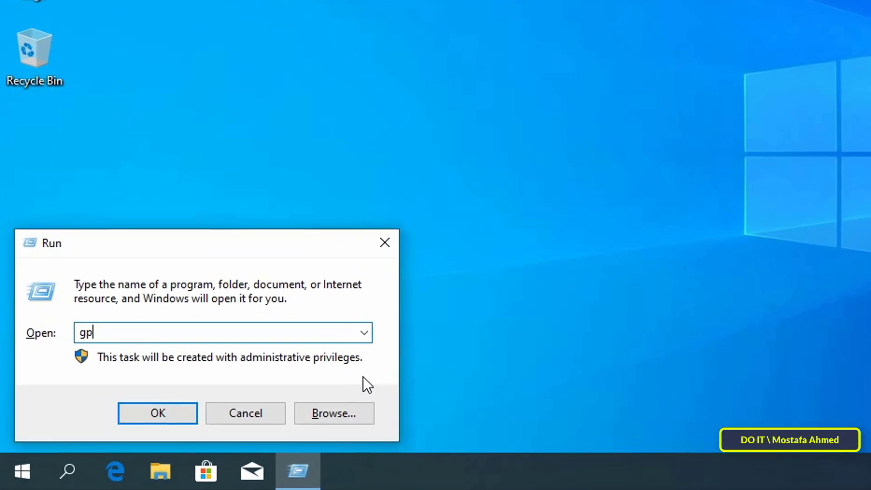
type("edi")
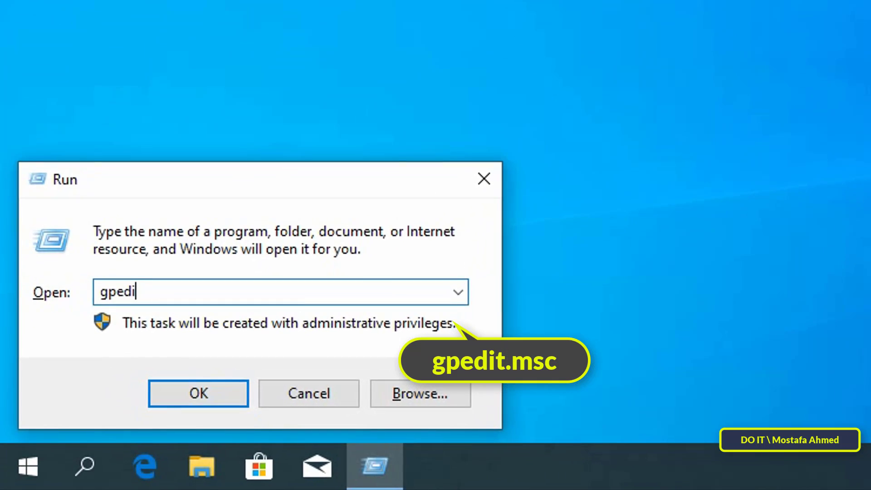
type("t.msc")
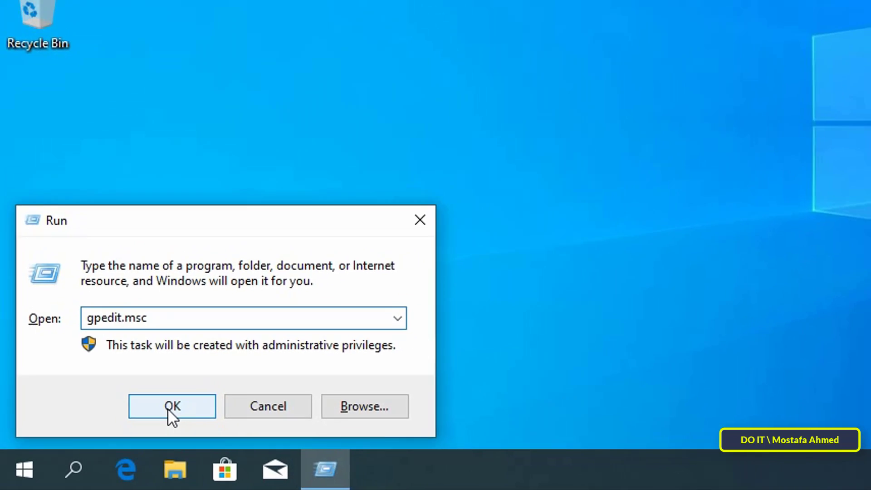
left_click(169, 408)
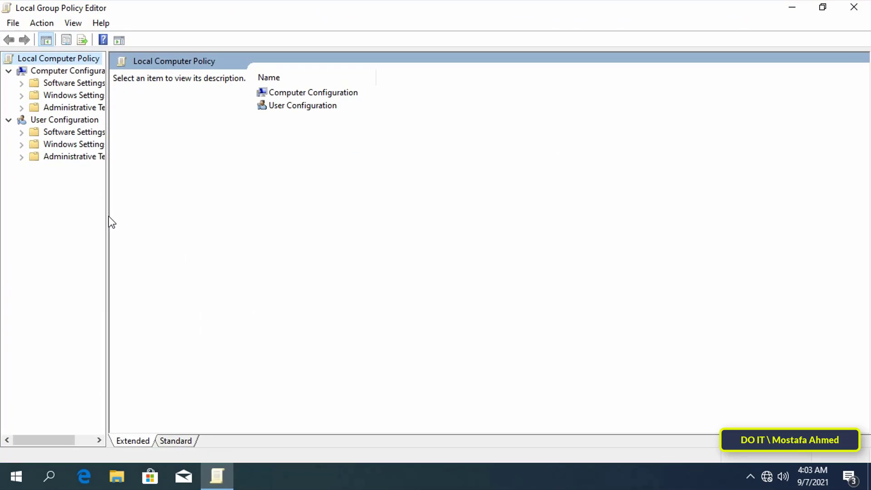
Expand Computer Configuration > Administrative Templates > Windows Components down to Windows Update.
left_click_drag(108, 216, 193, 216)
left_click(105, 71)
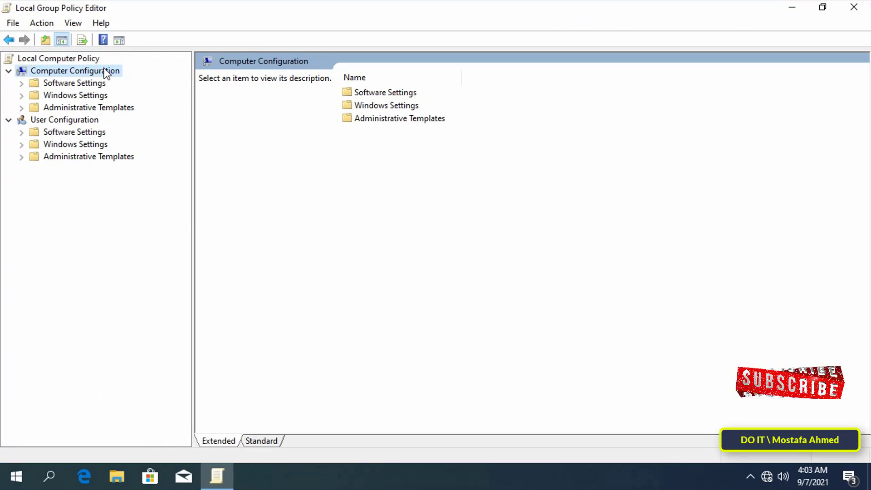
left_click(22, 108)
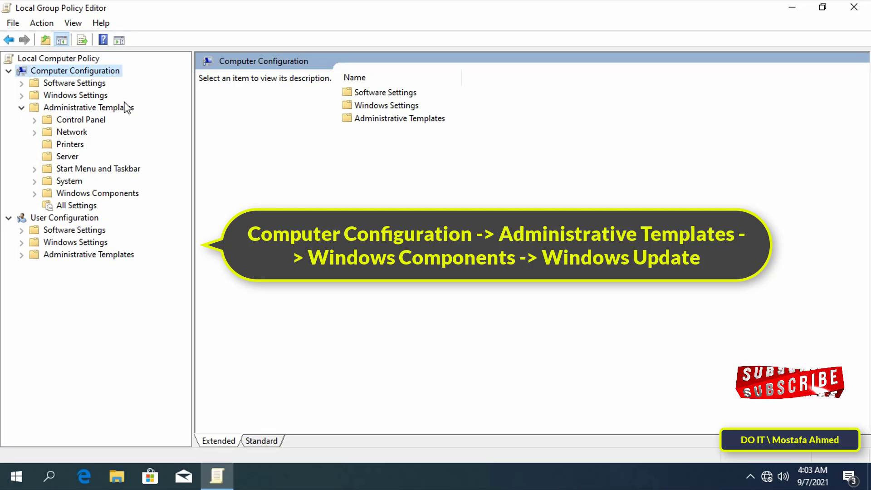
left_click(34, 194)
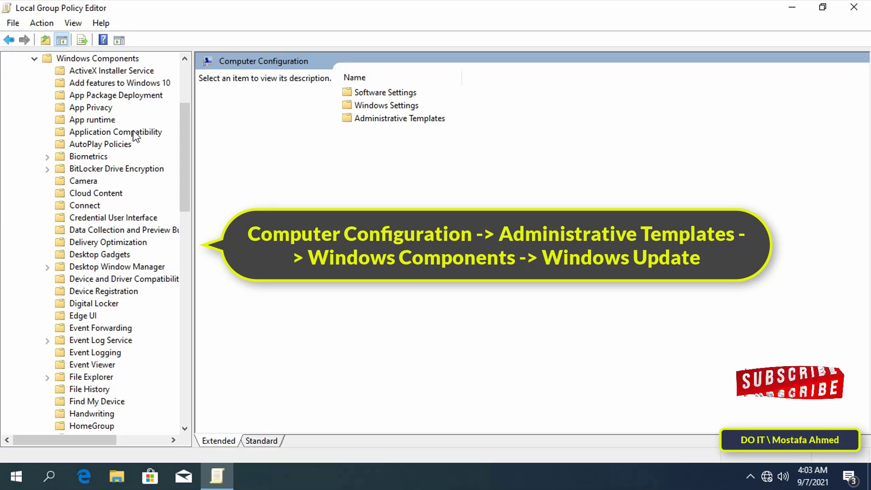
left_click_drag(184, 170, 255, 369)
Select Windows Update and open the 'Do not include drivers with Windows Updates' policy.
left_click(89, 366)
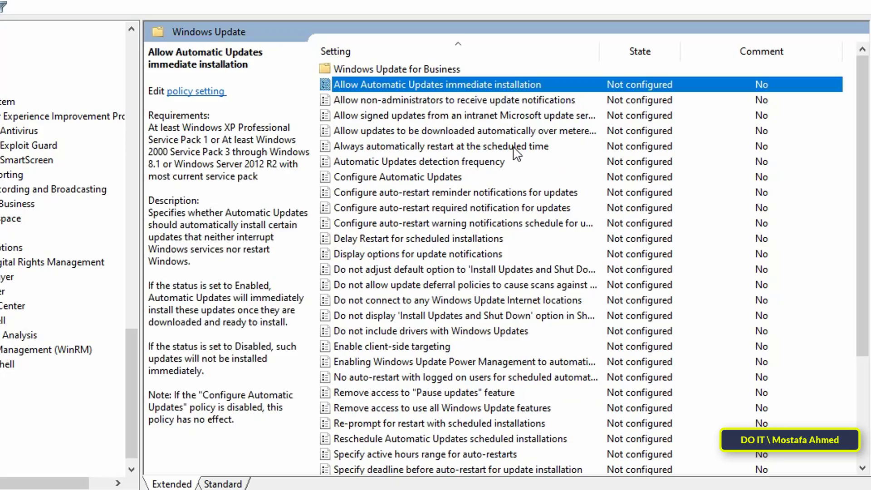
key("Down")
key("Down")
key("Down")
key("Down")
key("Down")
key("Down")
key("Down")
key("Down")
key("Down")
key("Down")
key("Down")
key("Down")
key("Down")
key("Down")
key("Down")
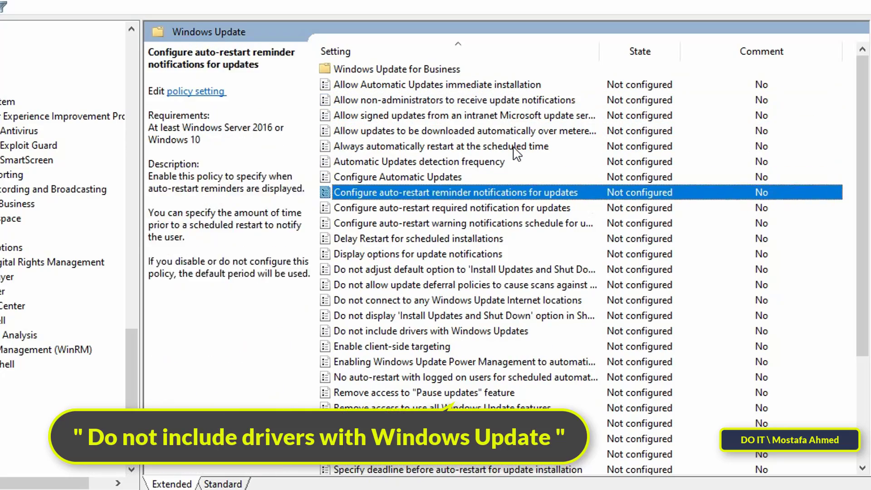
key("Down")
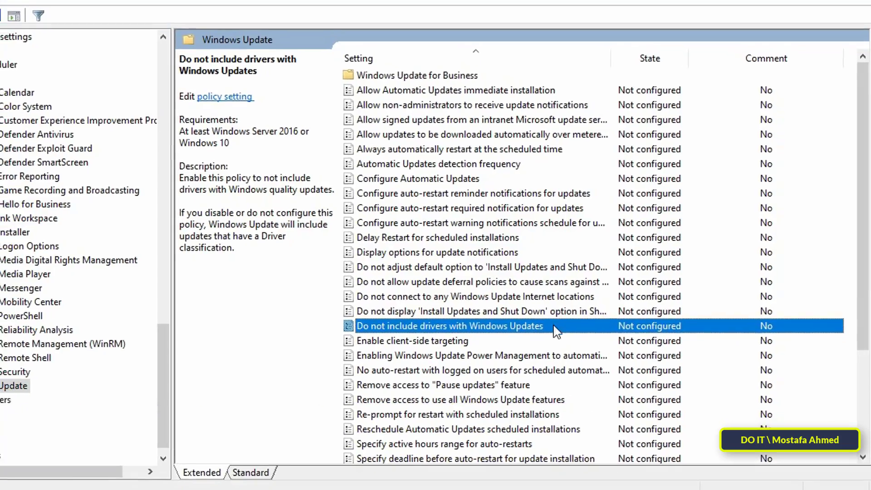
double_click(554, 326)
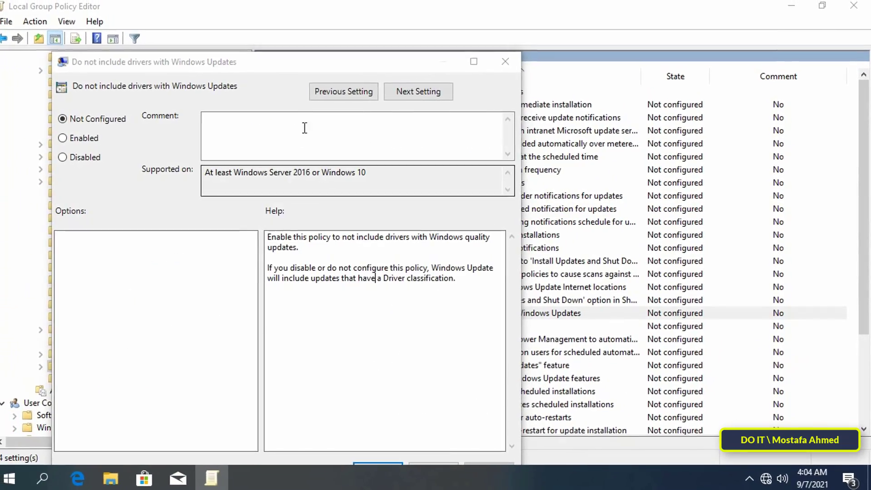
Set the drivers exclusion policy to Enabled, apply it and confirm.
left_click_drag(333, 64, 491, 26)
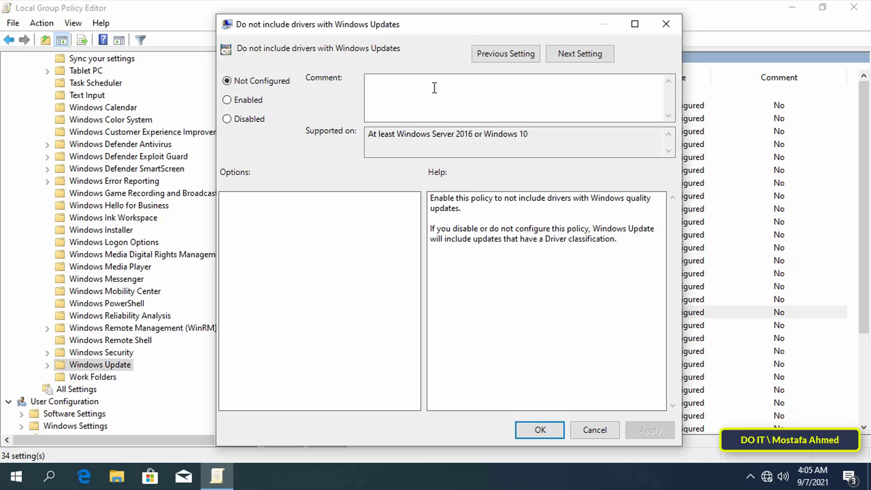
left_click(249, 101)
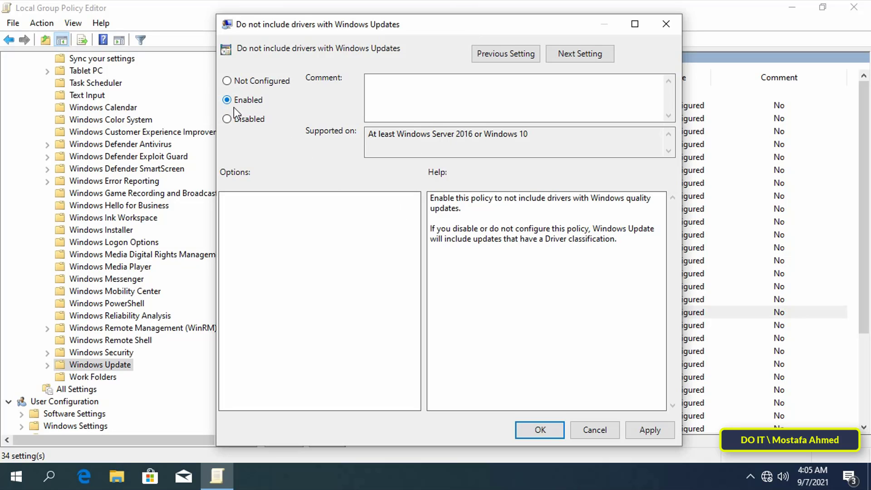
left_click(643, 428)
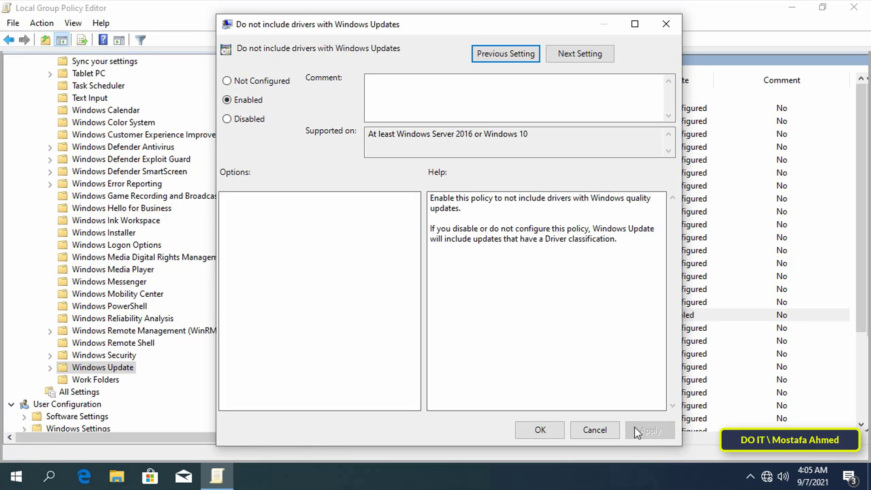
left_click(550, 431)
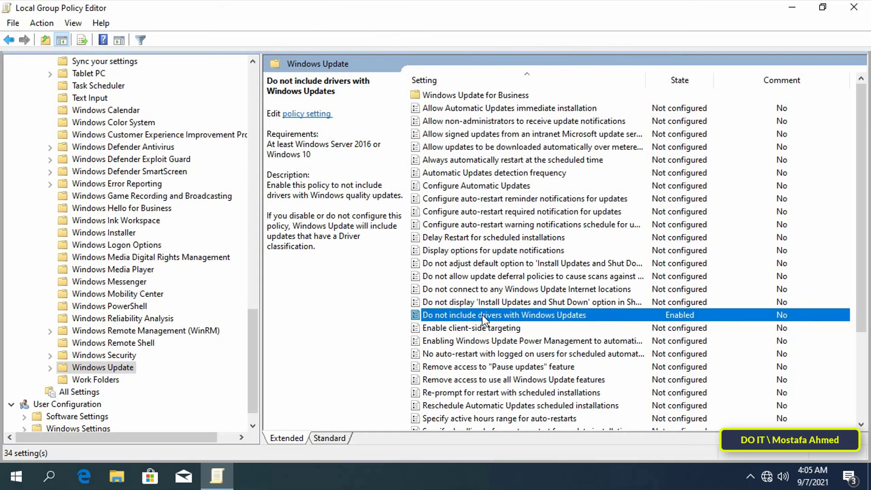